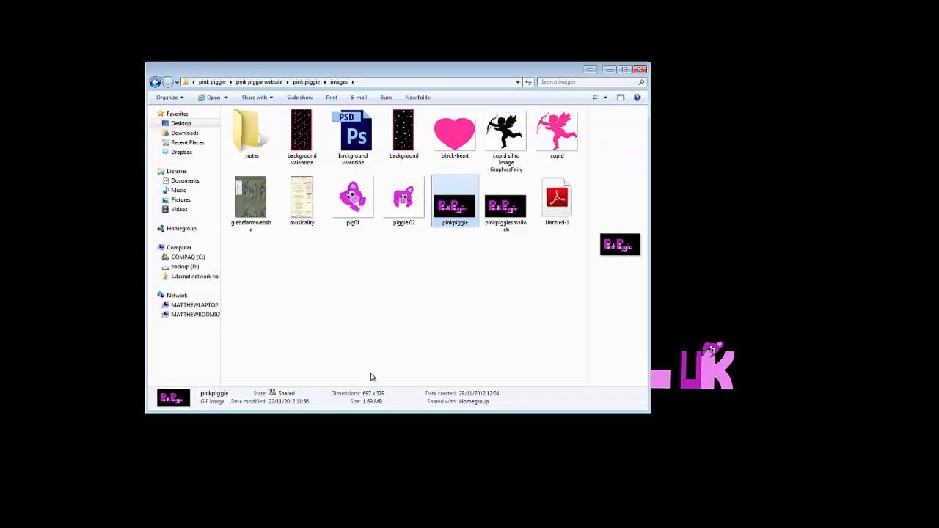
- Compare the smaller web GIF's details with the original pinkpiggie GIF and preview it
{"action": "left_click", "coordinate": [515, 219]}
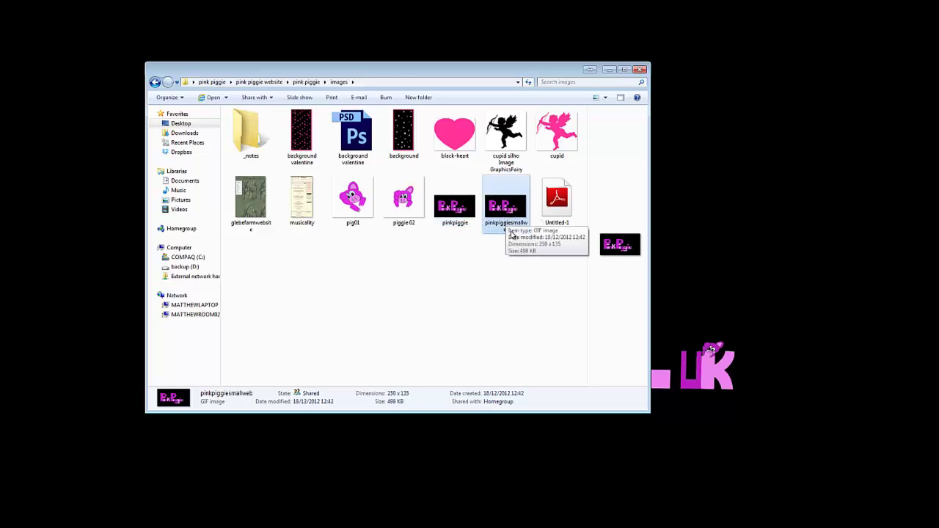
{"action": "left_click", "coordinate": [459, 214]}
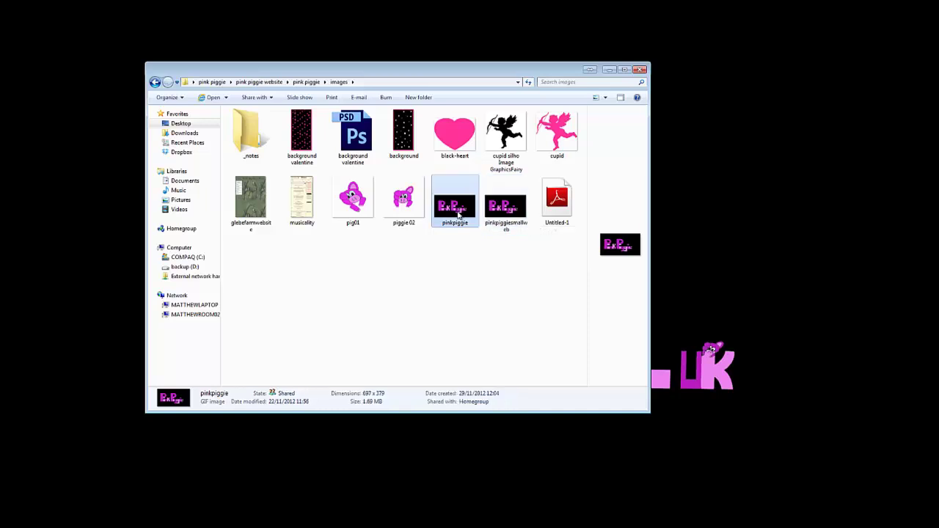
{"action": "double_click", "coordinate": [458, 214]}
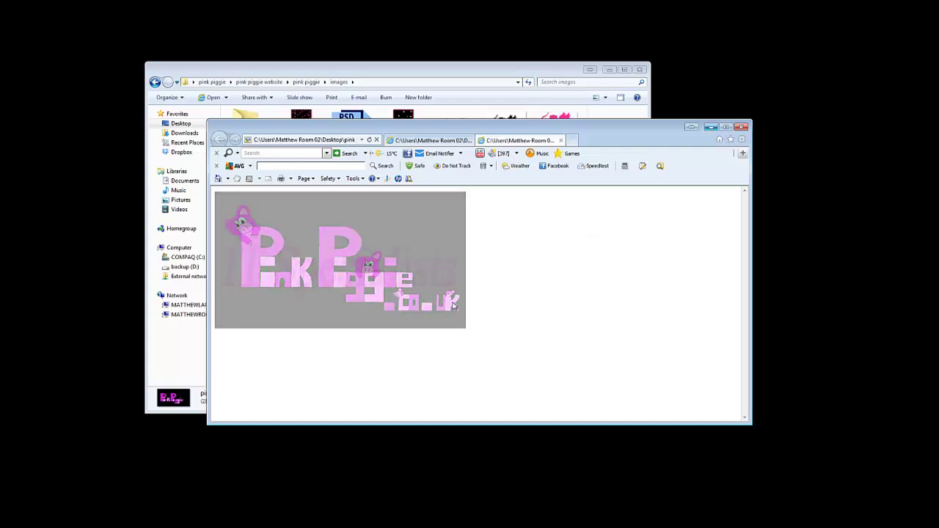
{"action": "left_click", "coordinate": [456, 144]}
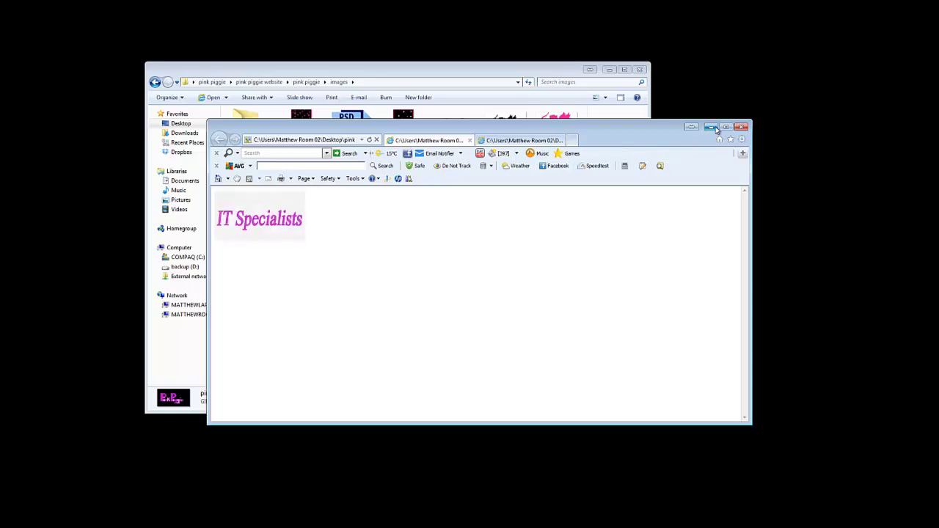
- Close the browser and drag pinkpiggie.gif into the After Effects Project panel
{"action": "left_click", "coordinate": [743, 127]}
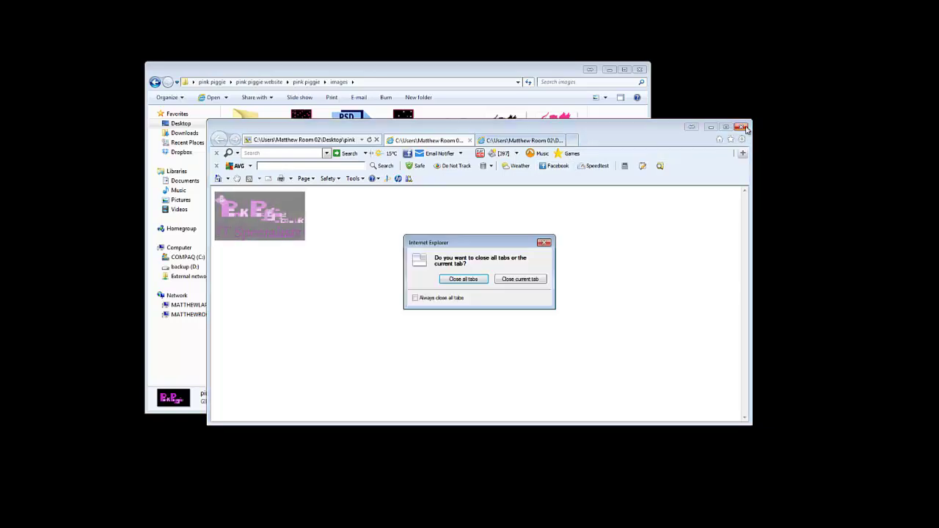
{"action": "left_click", "coordinate": [460, 279]}
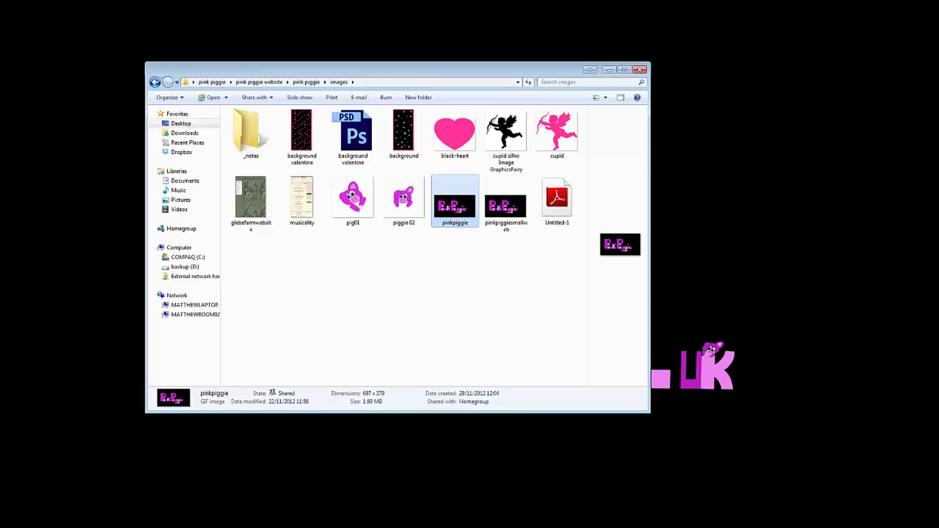
{"action": "left_click", "coordinate": [513, 513]}
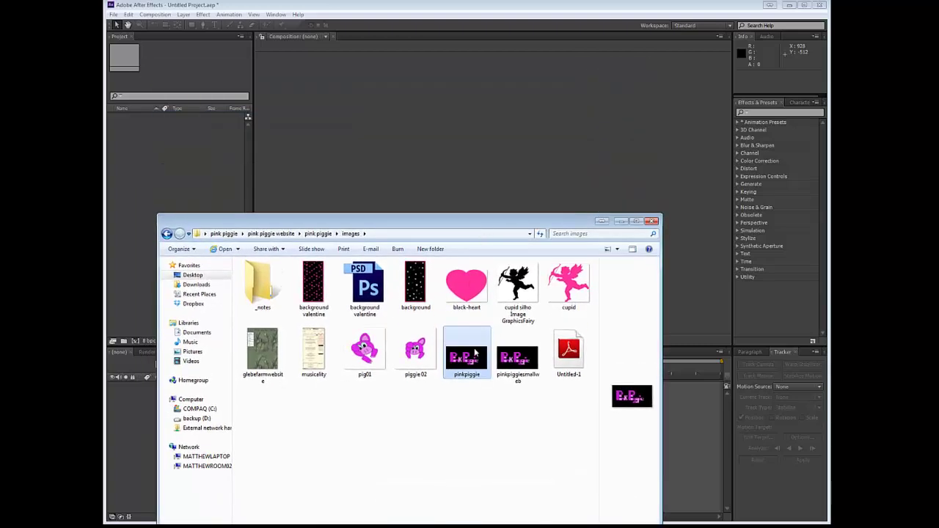
{"action": "left_click_drag", "start_coordinate": [477, 351], "coordinate": [176, 180]}
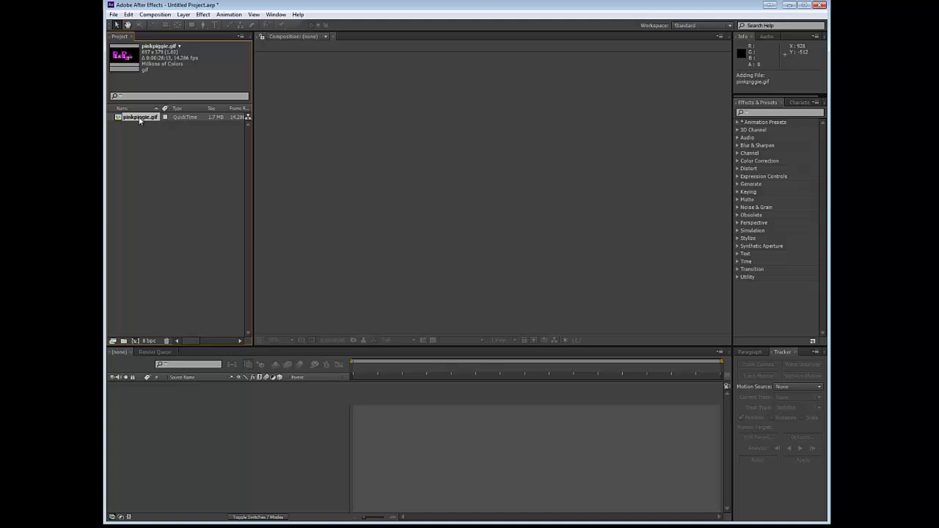
- Build a 697 × 379, 14.286 fps pinkpiggie composition from the GIF and scrub to preview it
{"action": "left_click_drag", "start_coordinate": [140, 121], "coordinate": [162, 427]}
{"action": "left_click_drag", "start_coordinate": [164, 420], "coordinate": [164, 420]}
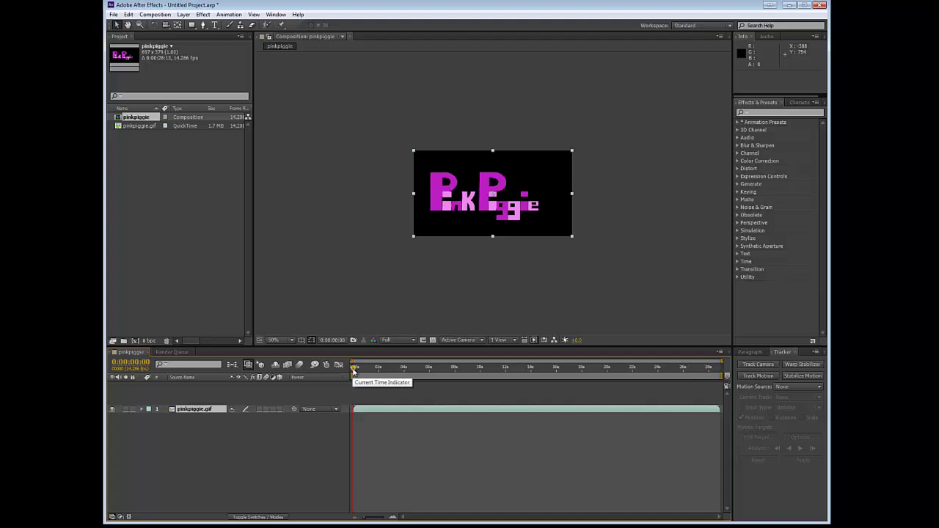
{"action": "left_click_drag", "start_coordinate": [356, 369], "coordinate": [533, 372]}
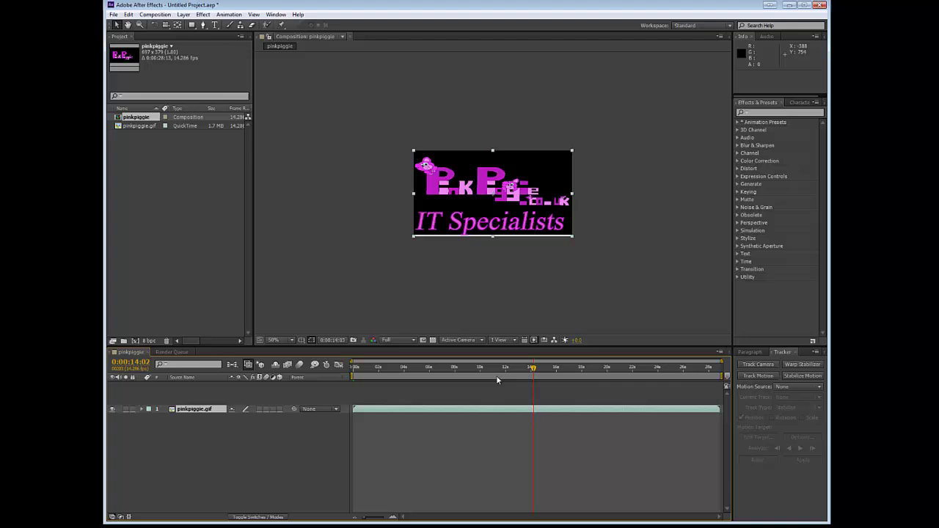
{"action": "left_click_drag", "start_coordinate": [413, 376], "coordinate": [352, 372]}
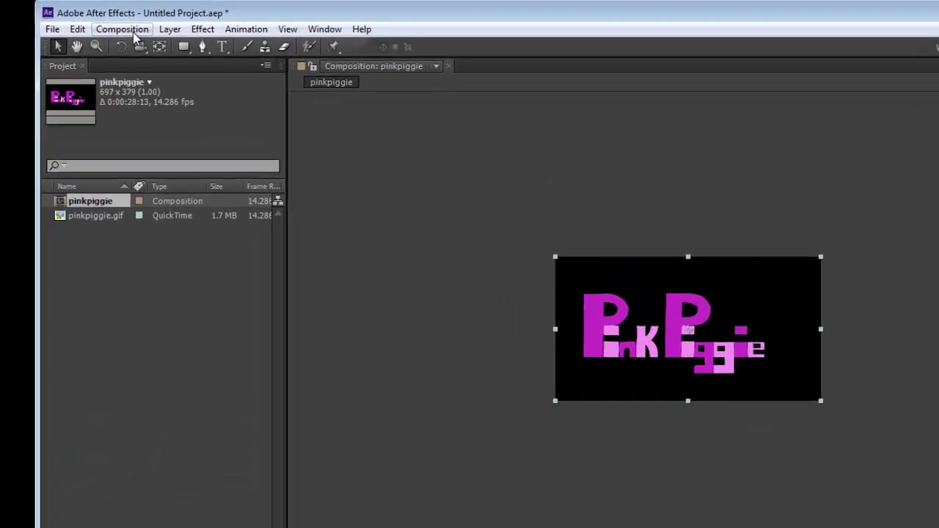
- In Composition Settings, change the pinkpiggie composition's size from 697 × 379 to width 250 and height 130 px
{"action": "left_click", "coordinate": [119, 40]}
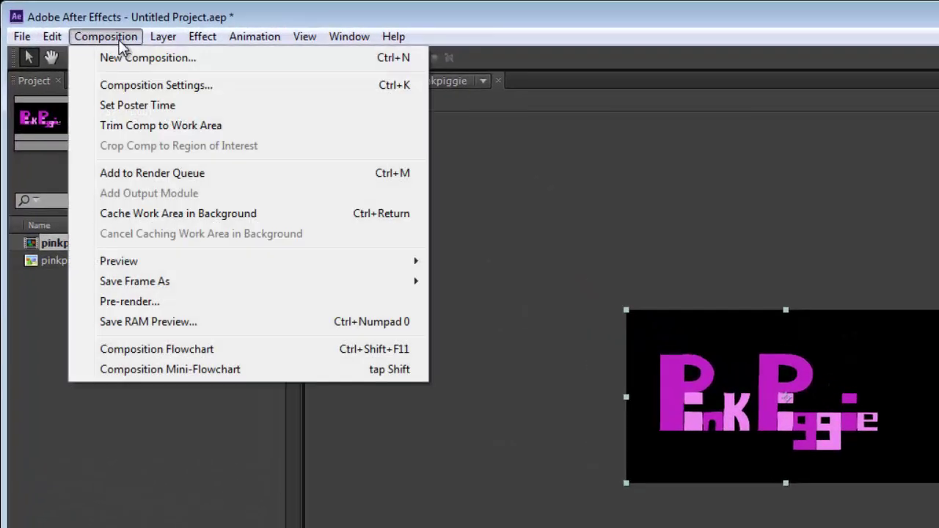
{"action": "left_click", "coordinate": [126, 87]}
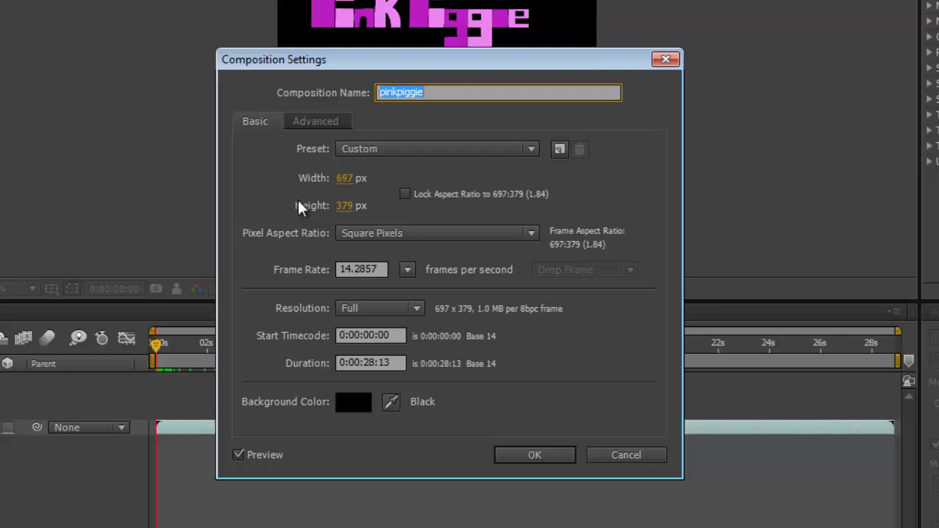
{"action": "left_click", "coordinate": [344, 178]}
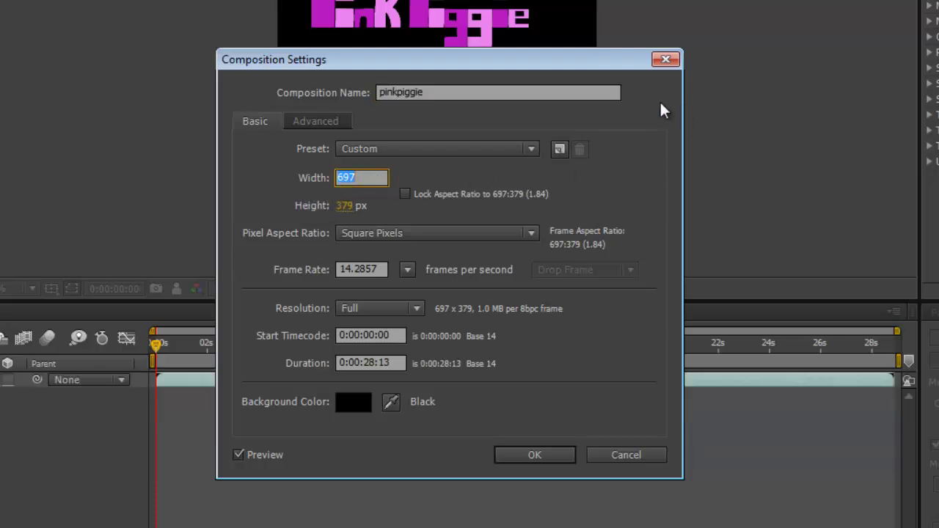
{"action": "type", "text": "250"}
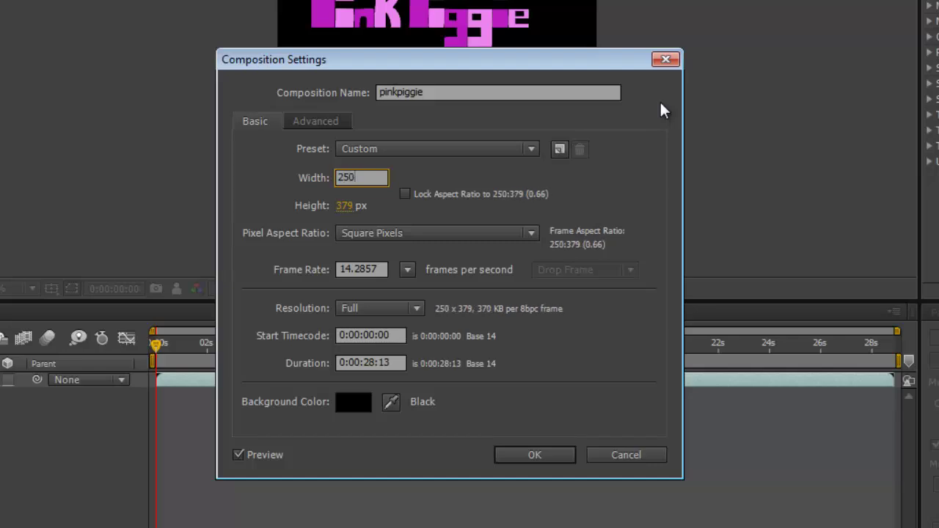
{"action": "left_click", "coordinate": [349, 207]}
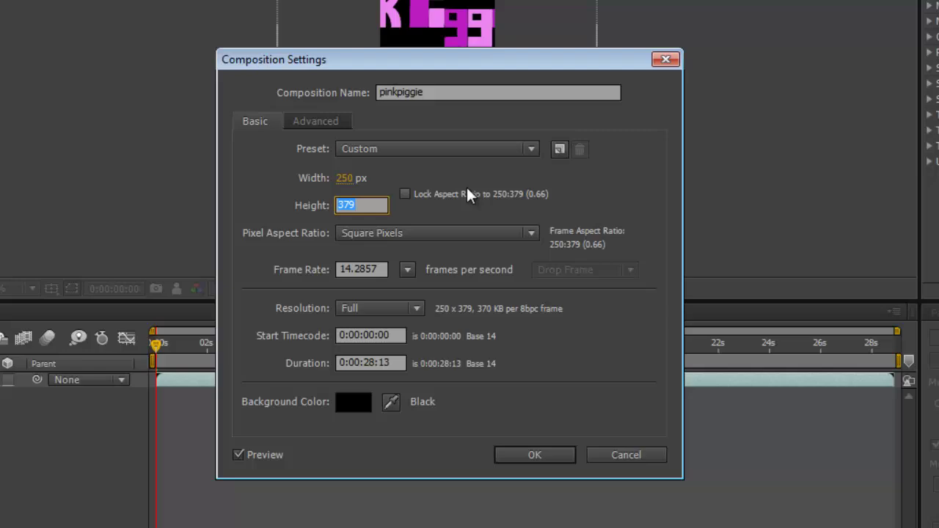
{"action": "type", "text": "130"}
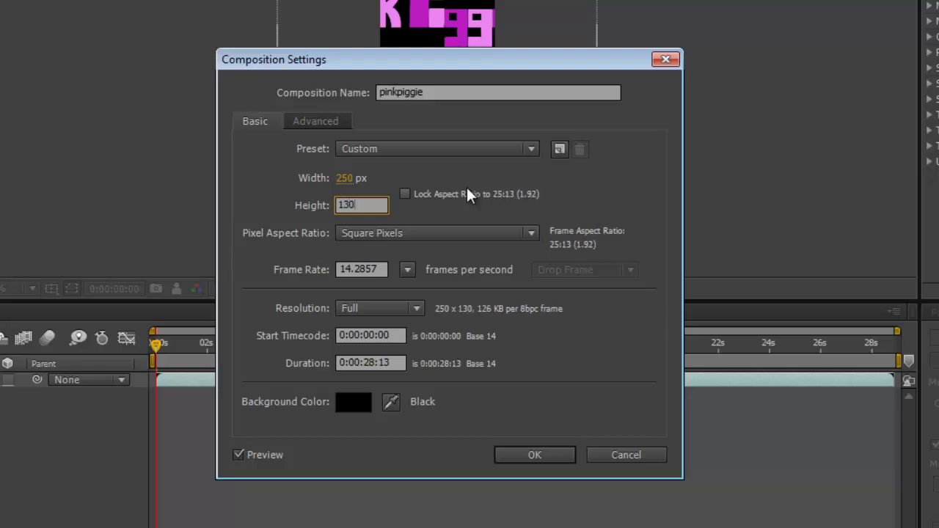
{"action": "left_click", "coordinate": [334, 215]}
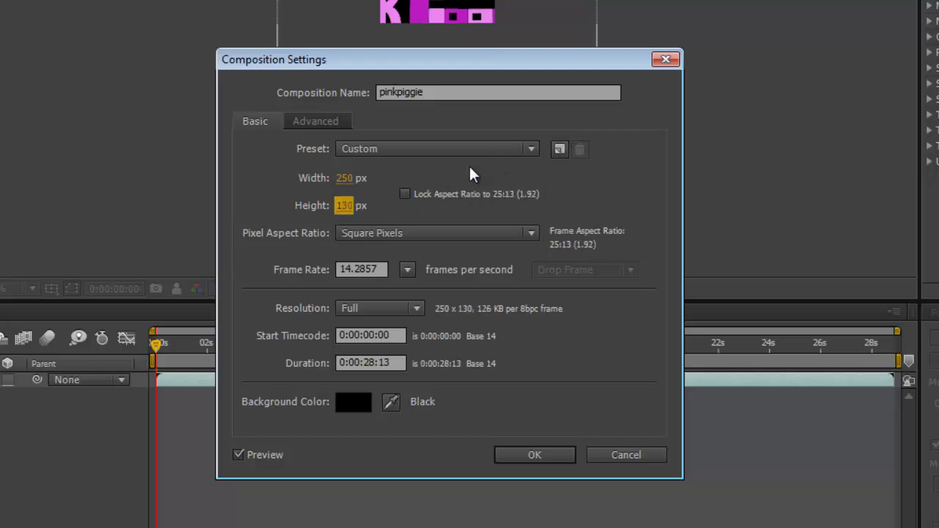
{"action": "left_click", "coordinate": [359, 182]}
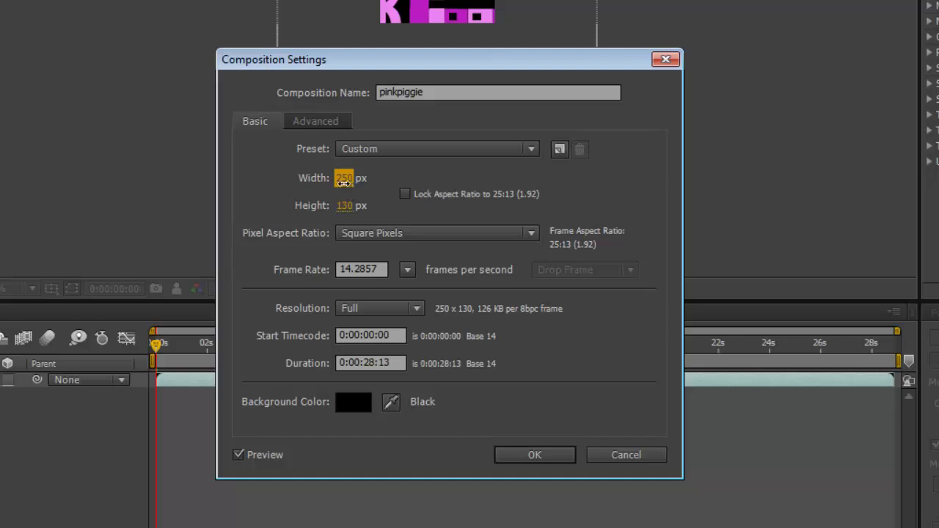
{"action": "left_click", "coordinate": [340, 224]}
{"action": "mouse_move", "coordinate": [346, 211]}
{"action": "left_mouse_down"}
{"action": "mouse_move", "coordinate": [377, 213]}
{"action": "mouse_move", "coordinate": [314, 216]}
{"action": "mouse_move", "coordinate": [367, 214]}
{"action": "mouse_move", "coordinate": [340, 214]}
{"action": "mouse_move", "coordinate": [353, 213]}
{"action": "left_mouse_up"}
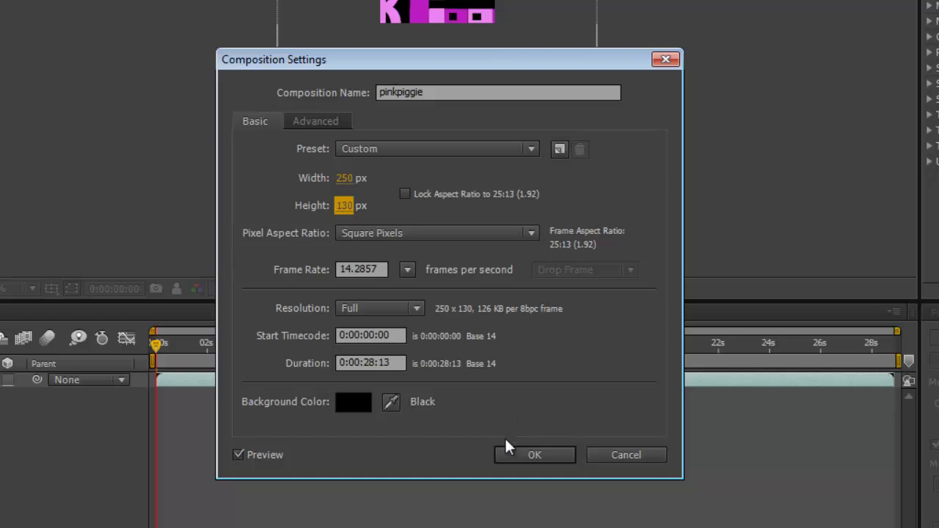
{"action": "left_click", "coordinate": [517, 453]}
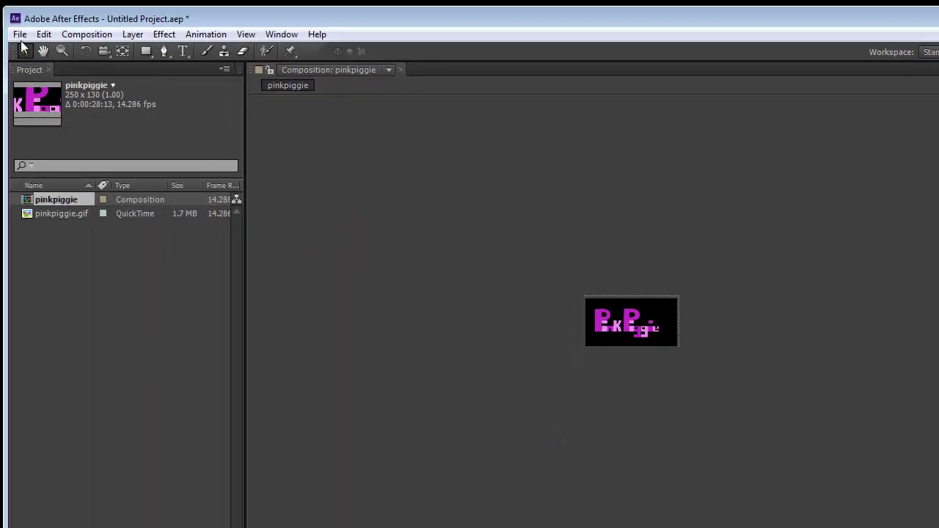
- Queue the pinkpiggie composition for rendering and inspect its Custom AVI output module settings
{"action": "left_click", "coordinate": [20, 34]}
{"action": "mouse_move", "coordinate": [75, 40]}
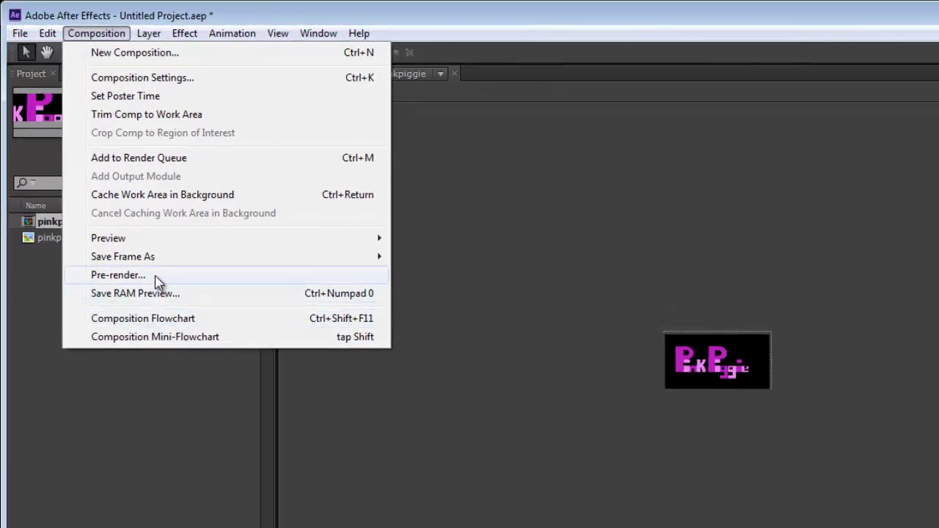
{"action": "left_click", "coordinate": [156, 278]}
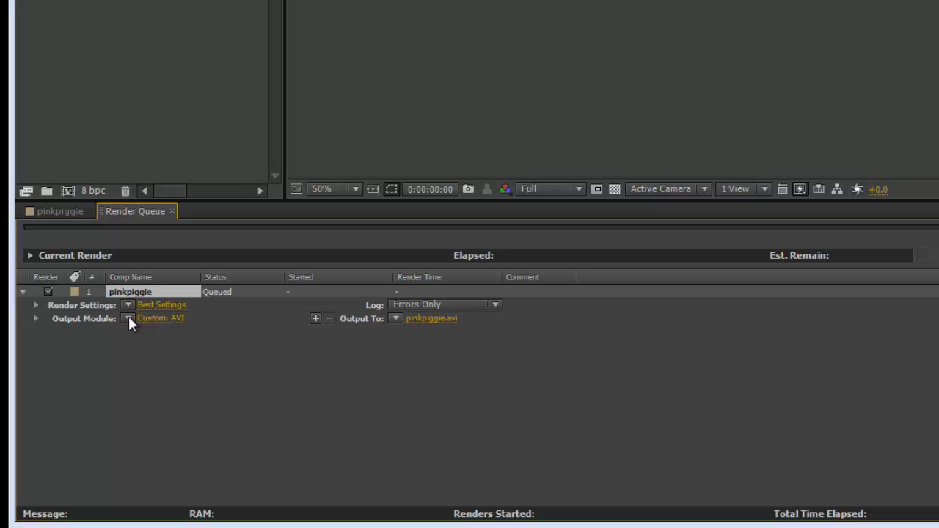
{"action": "left_click", "coordinate": [157, 320]}
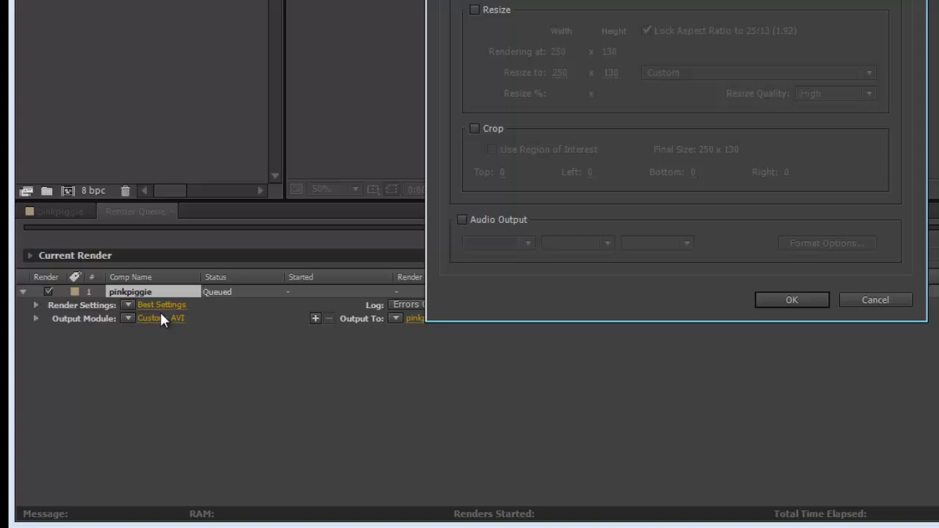
{"action": "left_click", "coordinate": [888, 301]}
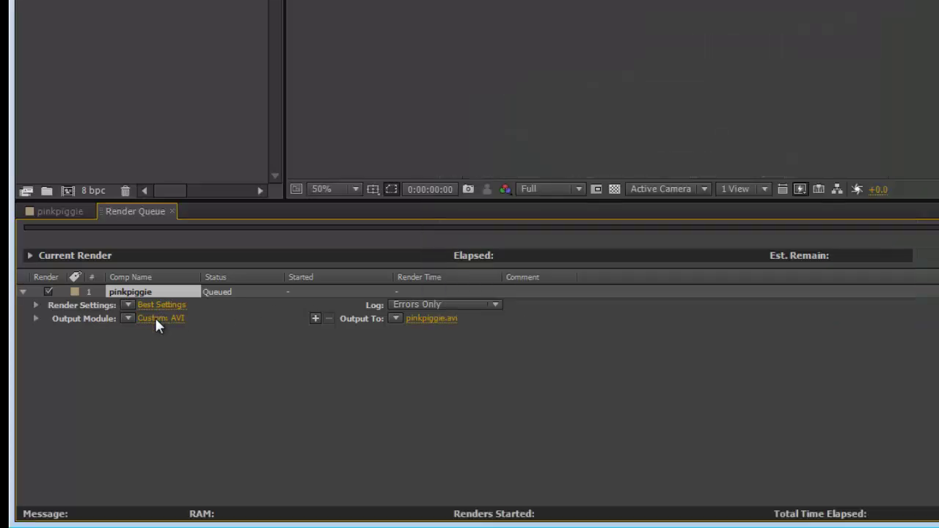
- Change the output module format to QuickTime with RGB + Alpha, leaving resize off
{"action": "left_click", "coordinate": [157, 320]}
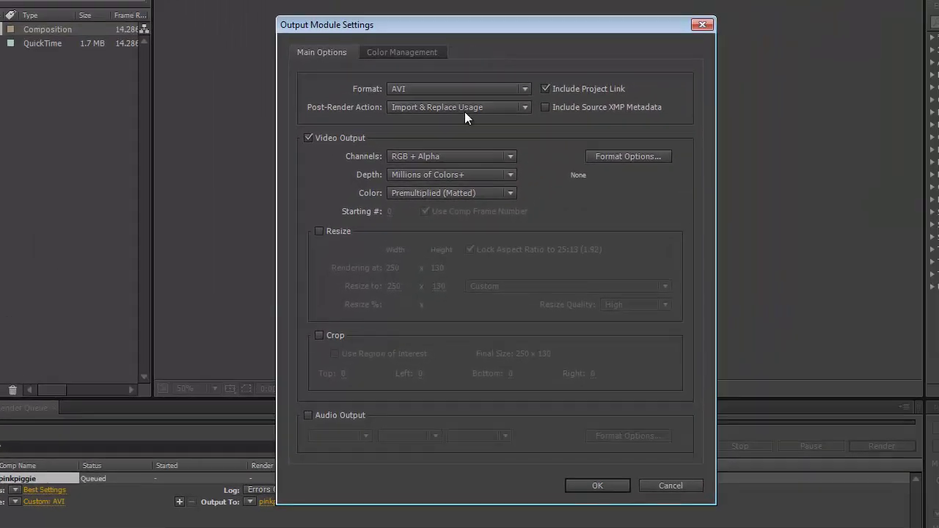
{"action": "left_click", "coordinate": [442, 89]}
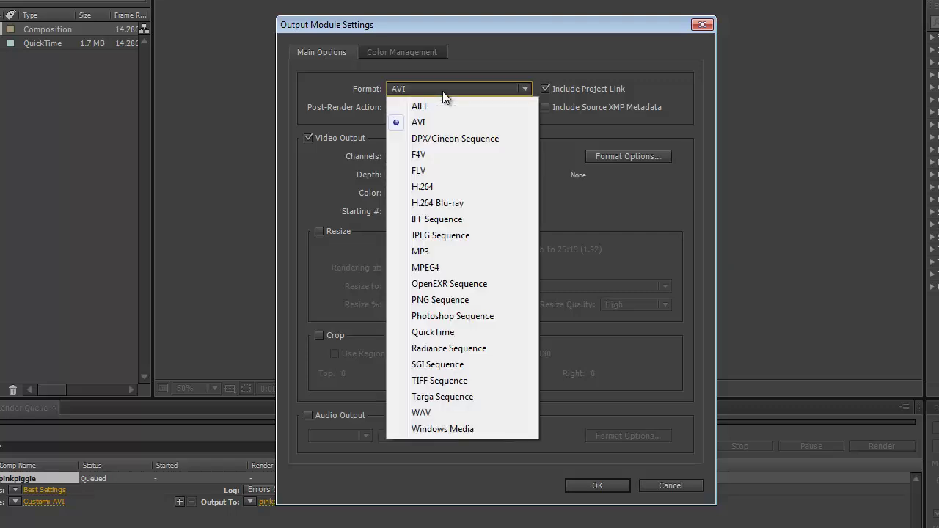
{"action": "left_click", "coordinate": [470, 333]}
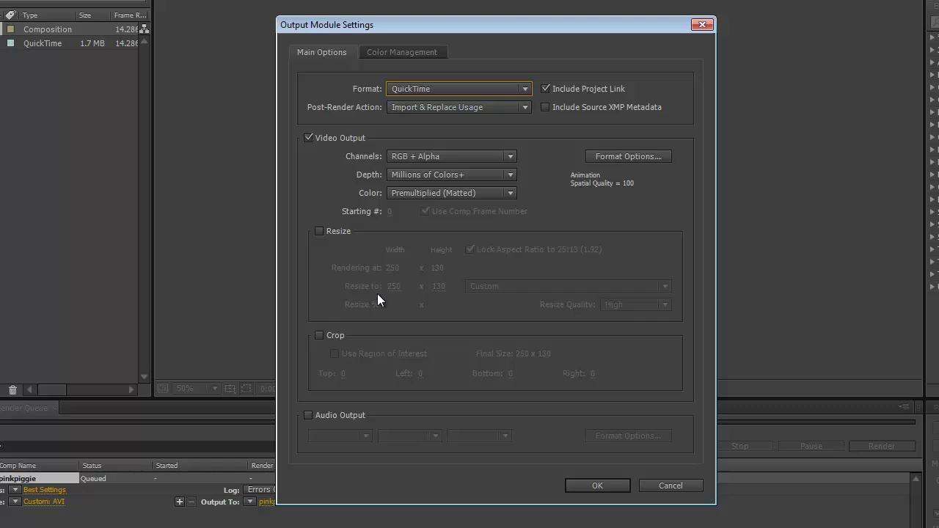
{"action": "left_click", "coordinate": [319, 231]}
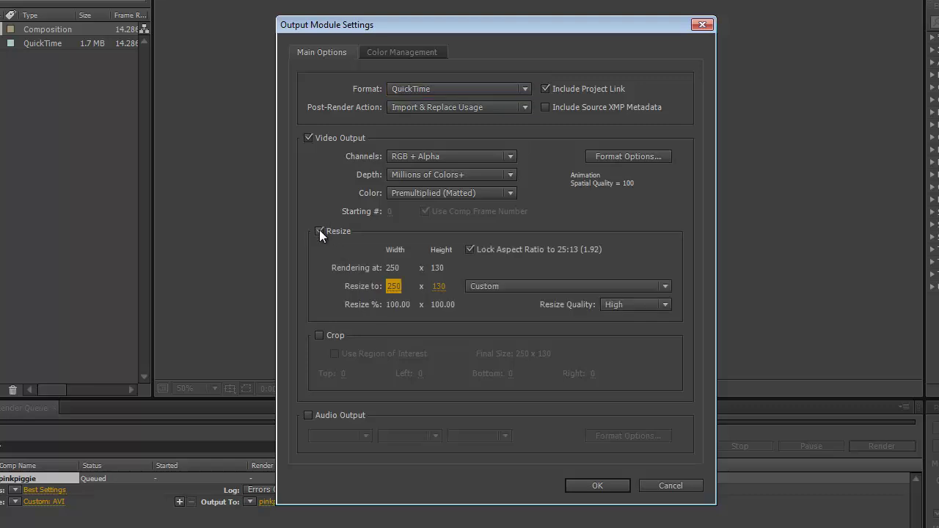
{"action": "left_click", "coordinate": [320, 231]}
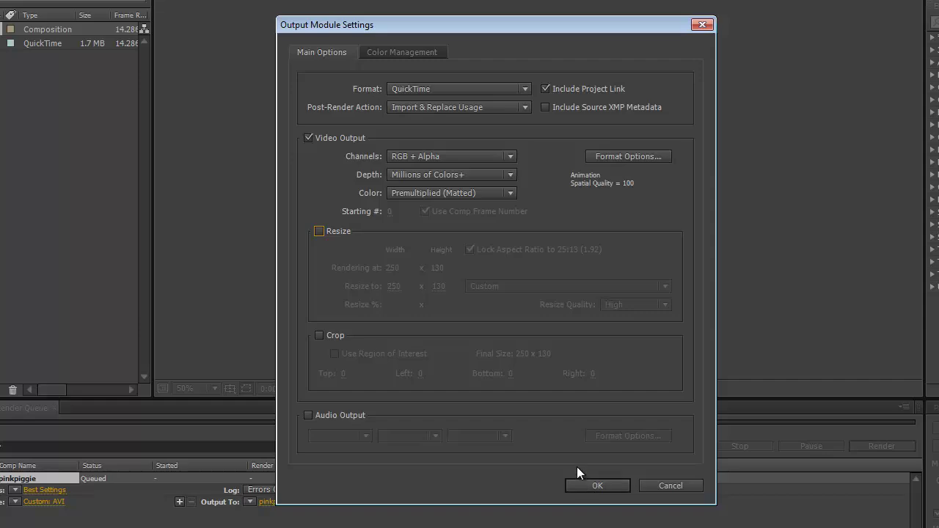
{"action": "left_click", "coordinate": [587, 486]}
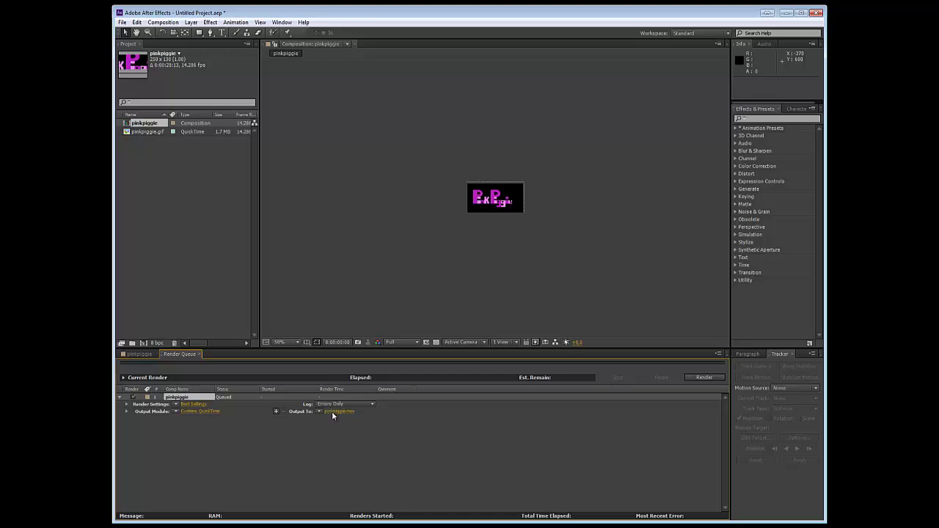
- Set the render output to 'pinkpiggie video tester.mov' in pink piggie website > pink piggie > images
{"action": "left_click", "coordinate": [340, 413]}
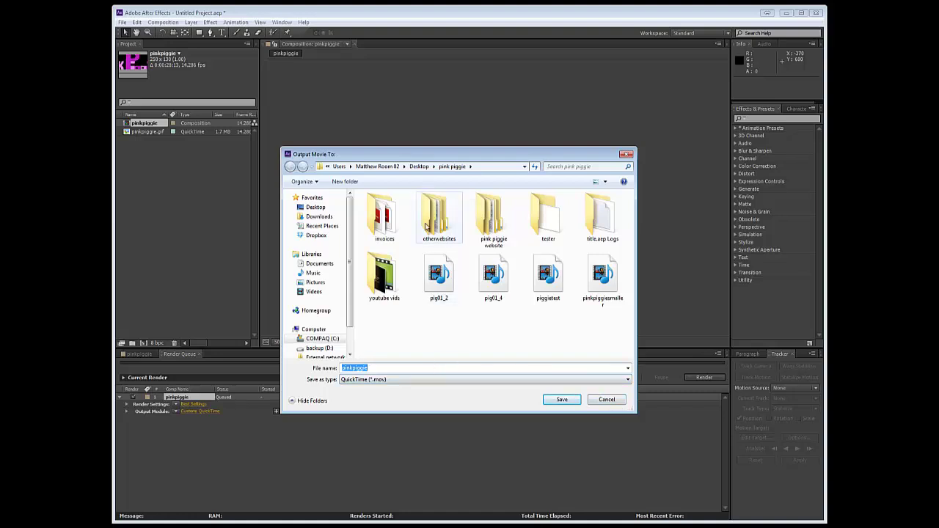
{"action": "double_click", "coordinate": [498, 230]}
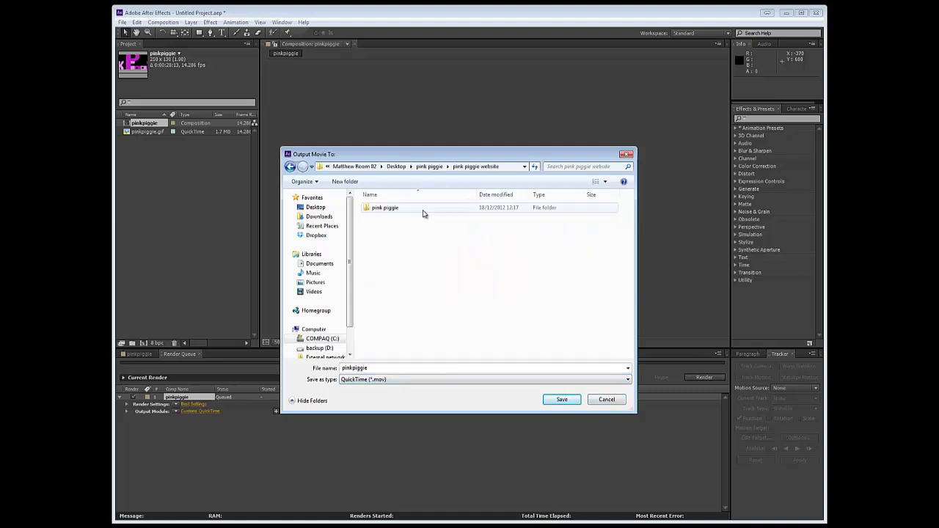
{"action": "double_click", "coordinate": [404, 212]}
{"action": "double_click", "coordinate": [381, 228]}
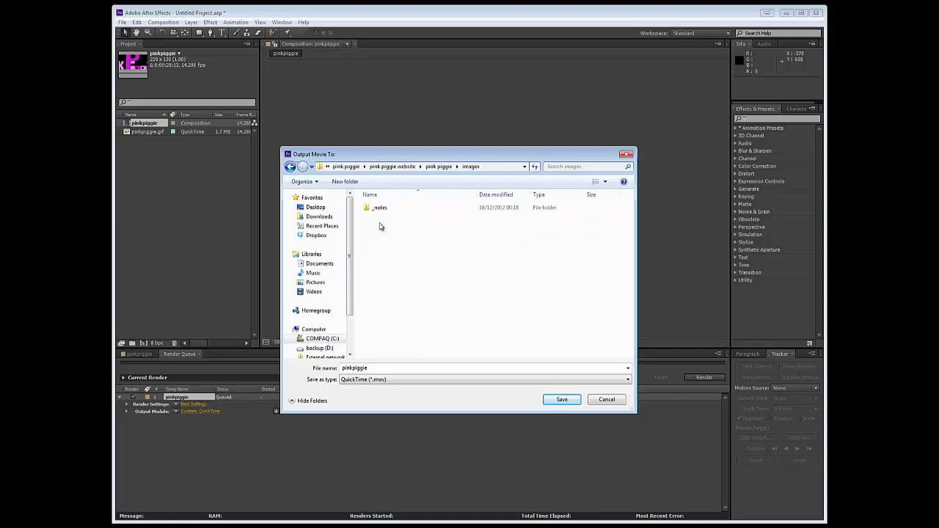
{"action": "left_click", "coordinate": [378, 368]}
{"action": "left_click", "coordinate": [378, 367]}
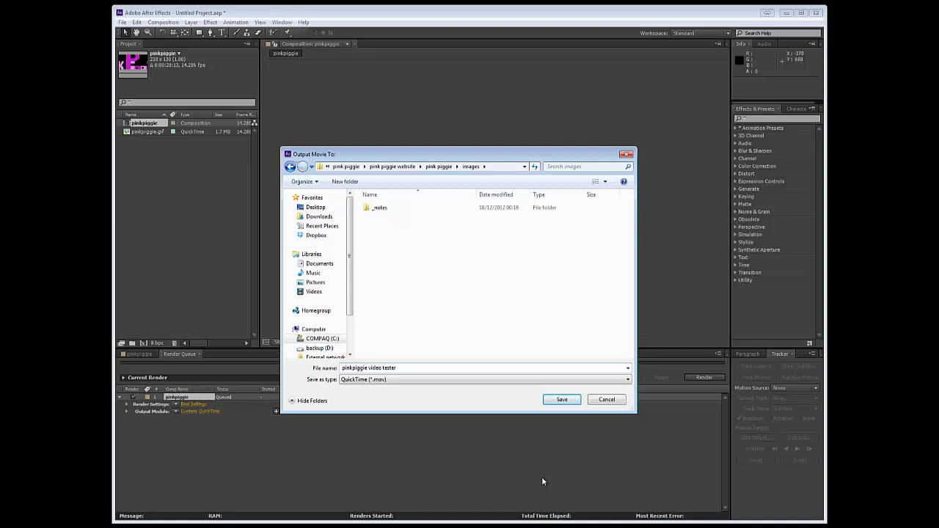
{"action": "left_click", "coordinate": [562, 400]}
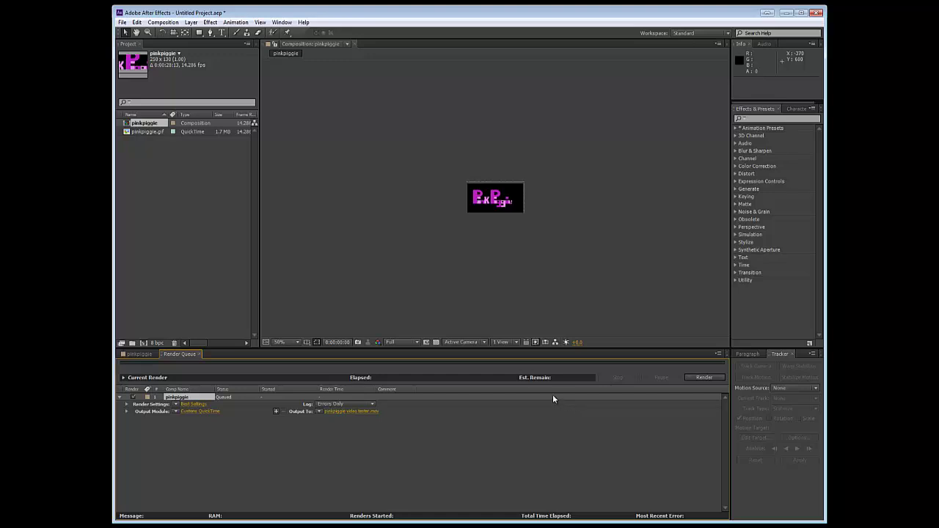
- Render the queued pinkpiggie composition to pinkpiggie video tester.mov
{"action": "left_click", "coordinate": [700, 378]}
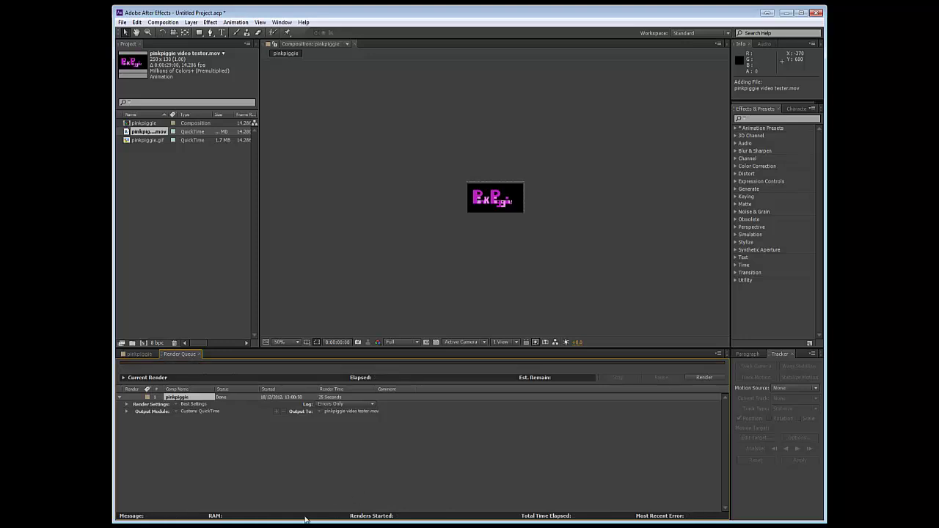
- Confirm the rendered 12.5 MB, 28-second pinkpiggie video tester movie in the Explorer images folder
{"action": "key", "text": "alt+Tab"}
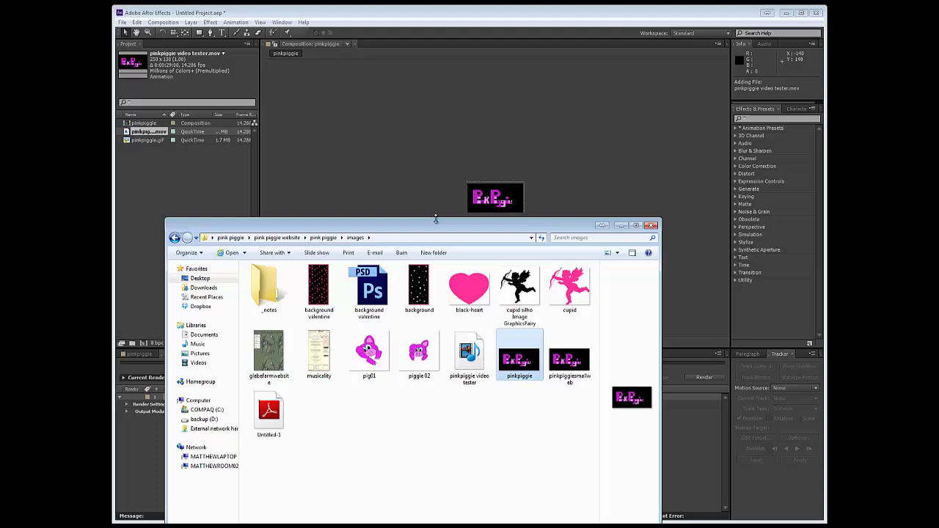
{"action": "left_click_drag", "start_coordinate": [436, 225], "coordinate": [453, 149]}
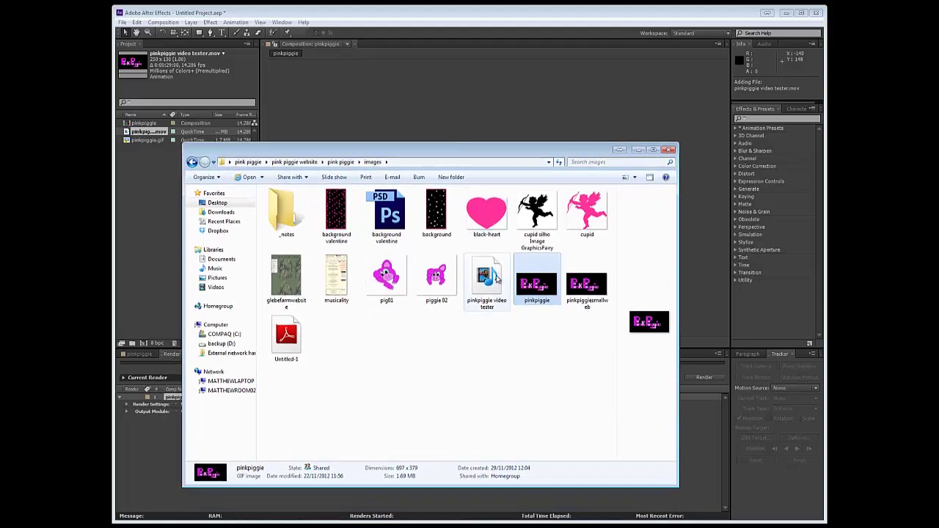
{"action": "left_click", "coordinate": [498, 285]}
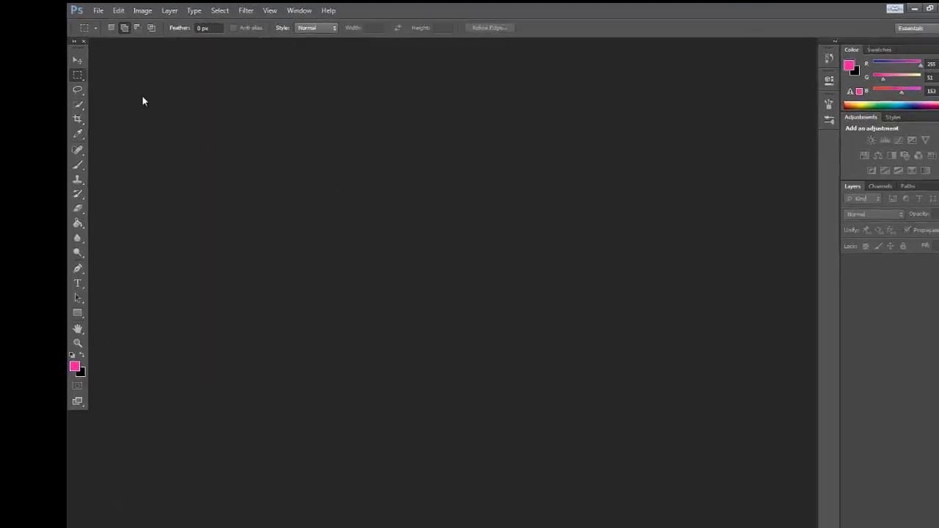
- Open pinkpiggie video tester from pink piggie website > pink piggie > images via Video Frames to Layers
{"action": "left_click", "coordinate": [41, 10]}
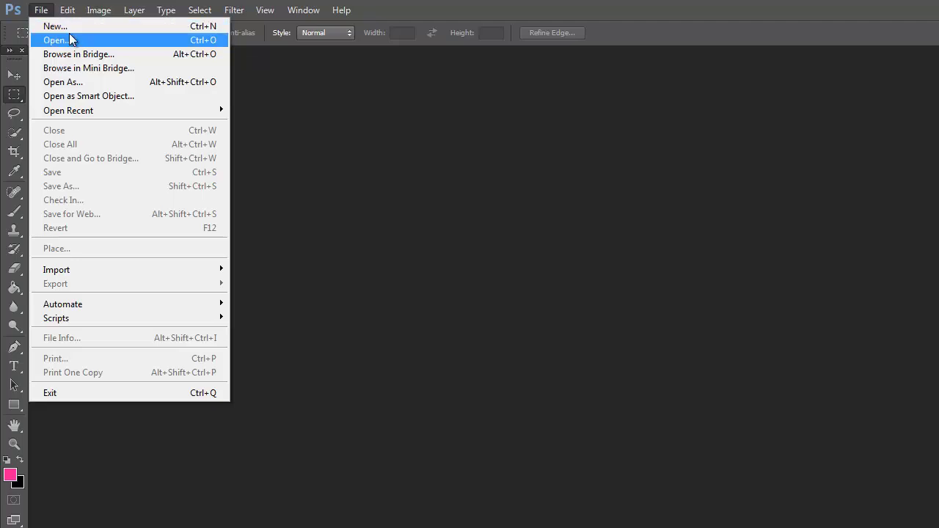
{"action": "mouse_move", "coordinate": [203, 272]}
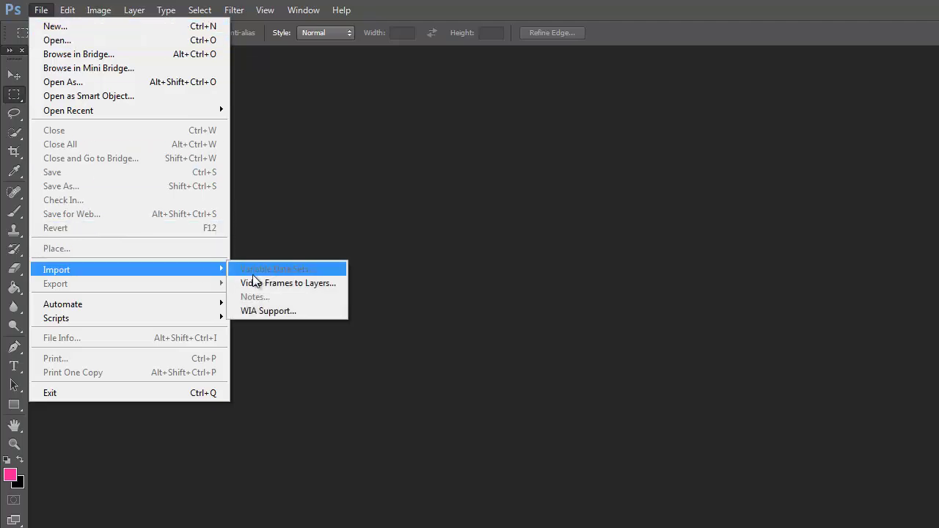
{"action": "left_click", "coordinate": [288, 284]}
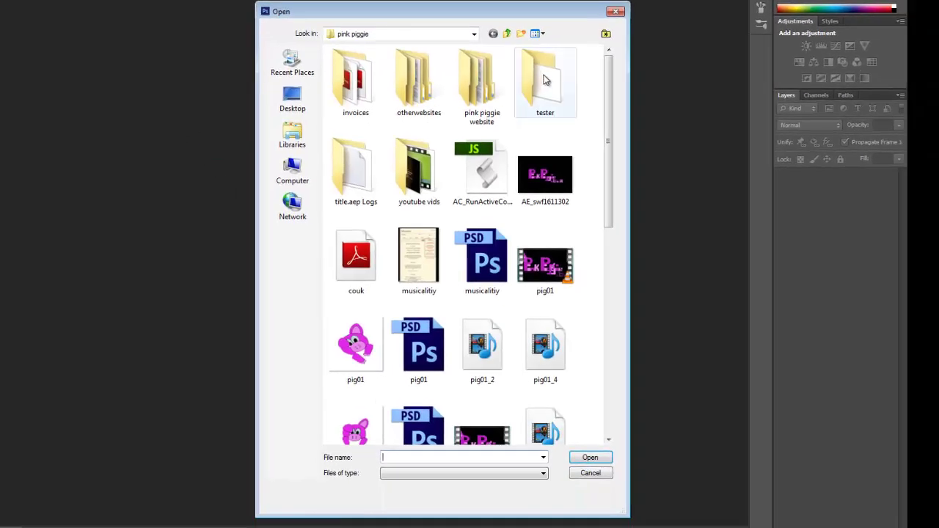
{"action": "double_click", "coordinate": [483, 82]}
{"action": "double_click", "coordinate": [369, 68]}
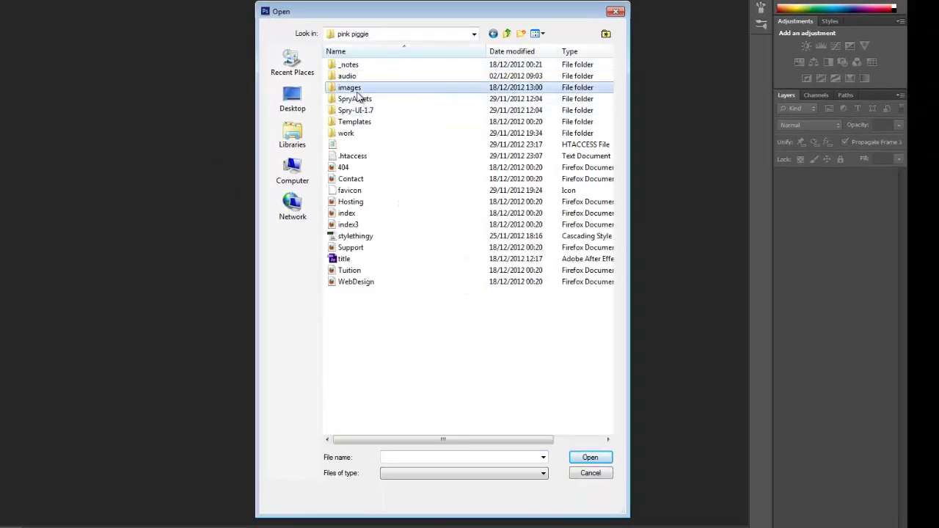
{"action": "double_click", "coordinate": [360, 89]}
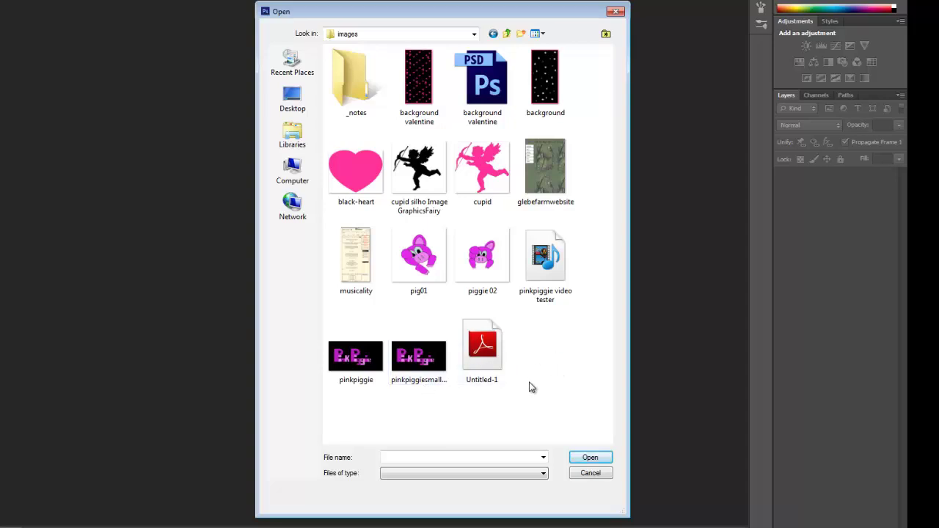
{"action": "left_click", "coordinate": [556, 274]}
{"action": "left_click", "coordinate": [591, 457]}
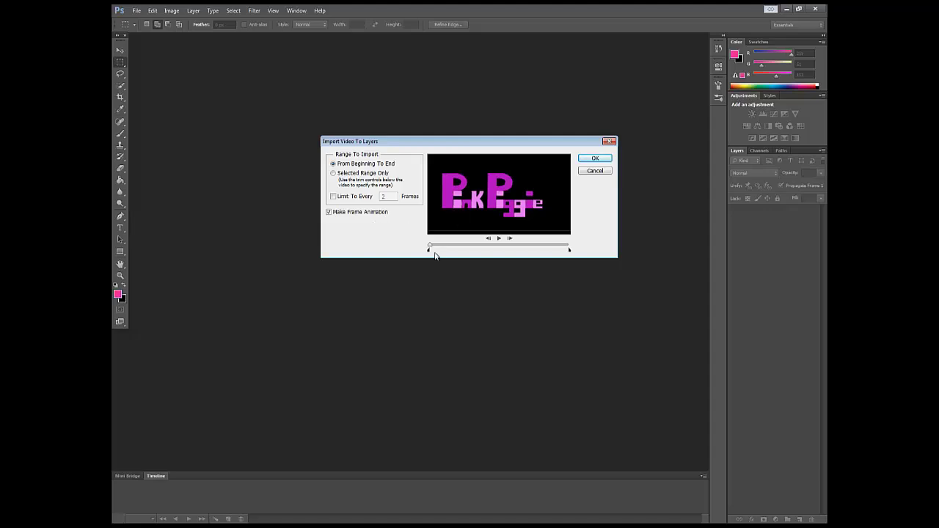
- Import the movie from beginning to end with frame animation, continuing past the large-document warning
{"action": "left_click_drag", "start_coordinate": [429, 246], "coordinate": [566, 262]}
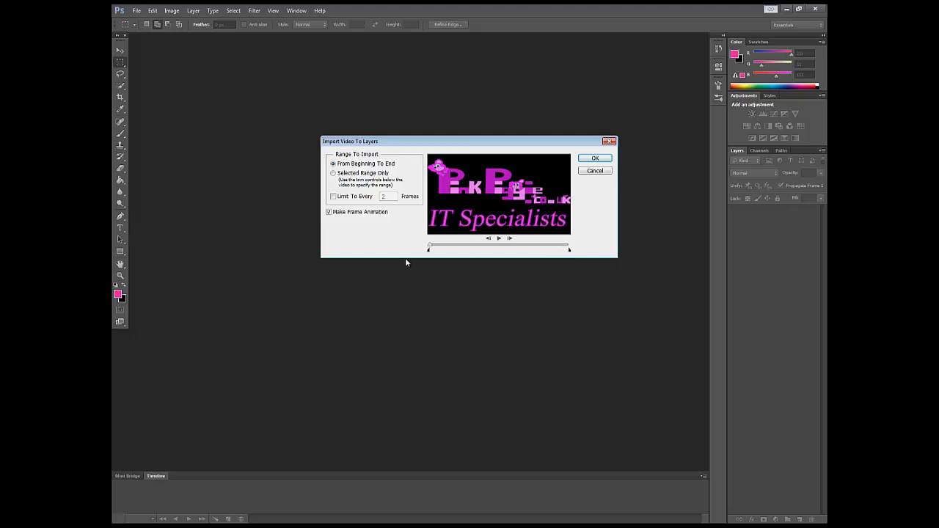
{"action": "left_click", "coordinate": [596, 159]}
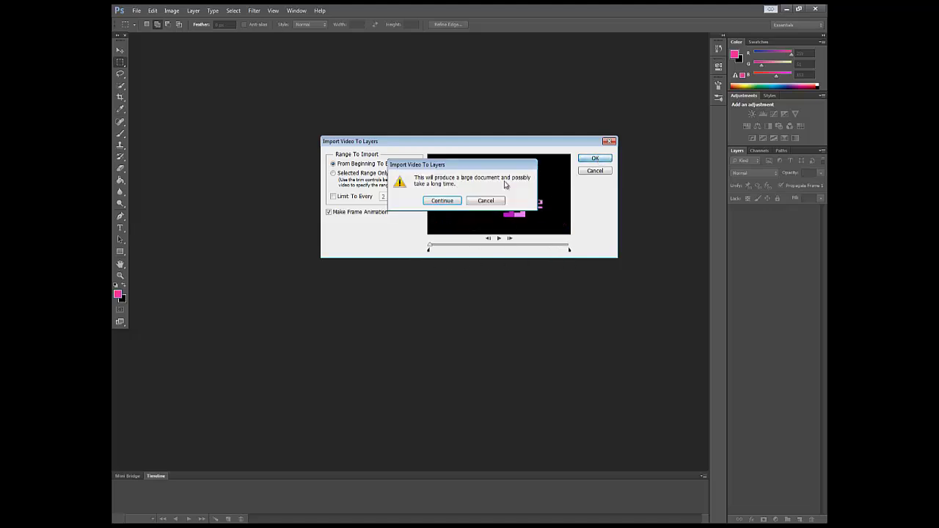
{"action": "left_click", "coordinate": [442, 201]}
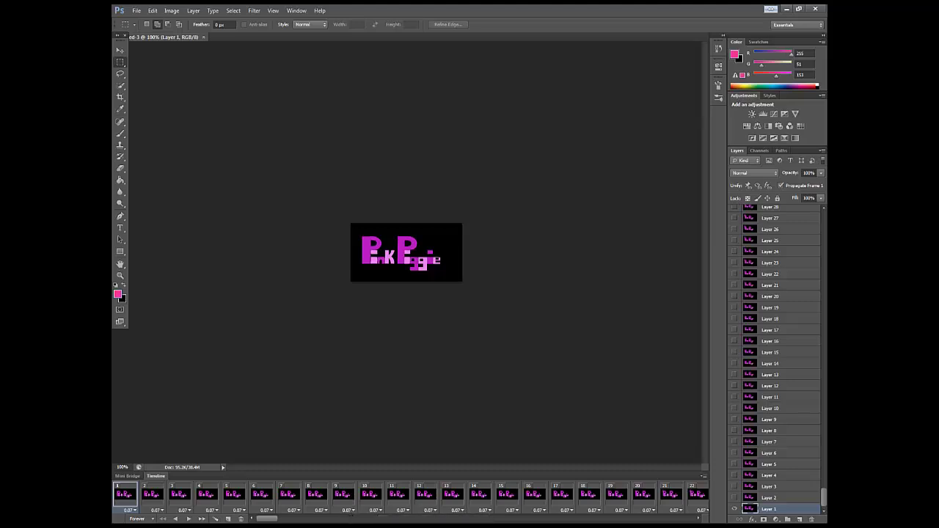
- Scroll the Timeline to the end of the 414-frame animation and select the final frames
{"action": "left_click_drag", "start_coordinate": [266, 519], "coordinate": [682, 523]}
{"action": "left_click", "coordinate": [666, 500], "text": "shift"}
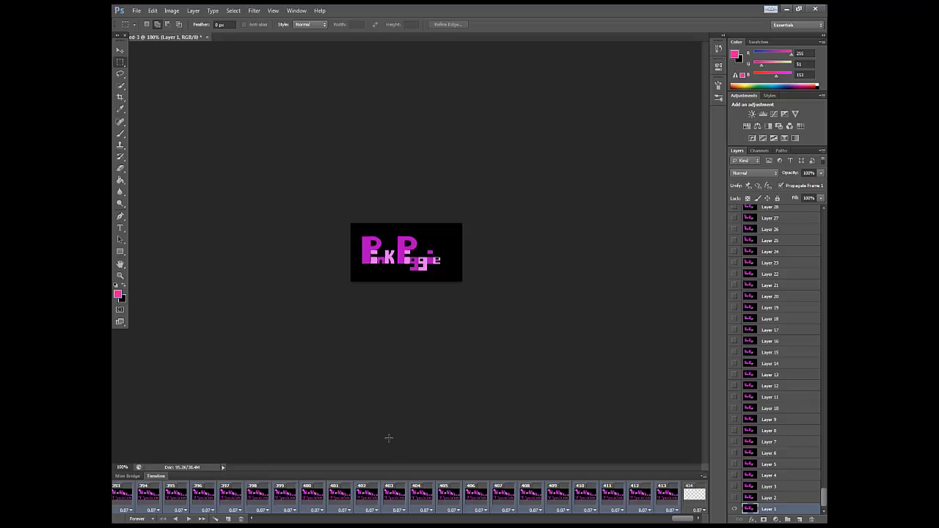
{"action": "left_click", "coordinate": [138, 11]}
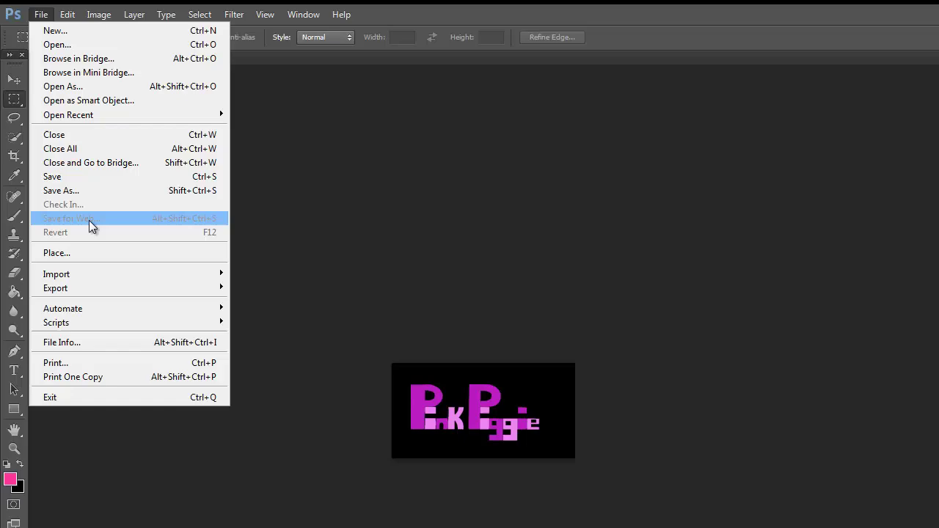
- Export via Save for Web as a 250×130 GIF looping forever, naming it 'pink piggie youtube video'
{"action": "left_click", "coordinate": [89, 220]}
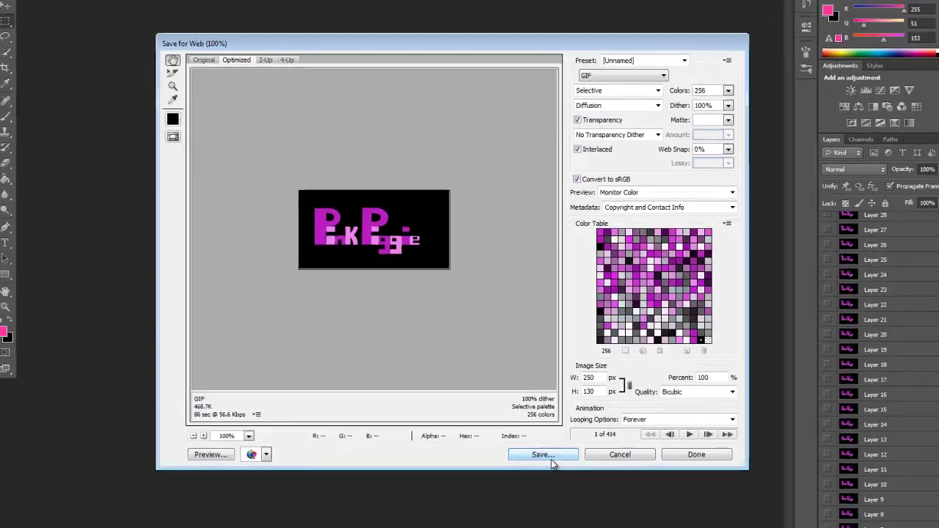
{"action": "left_click", "coordinate": [551, 456]}
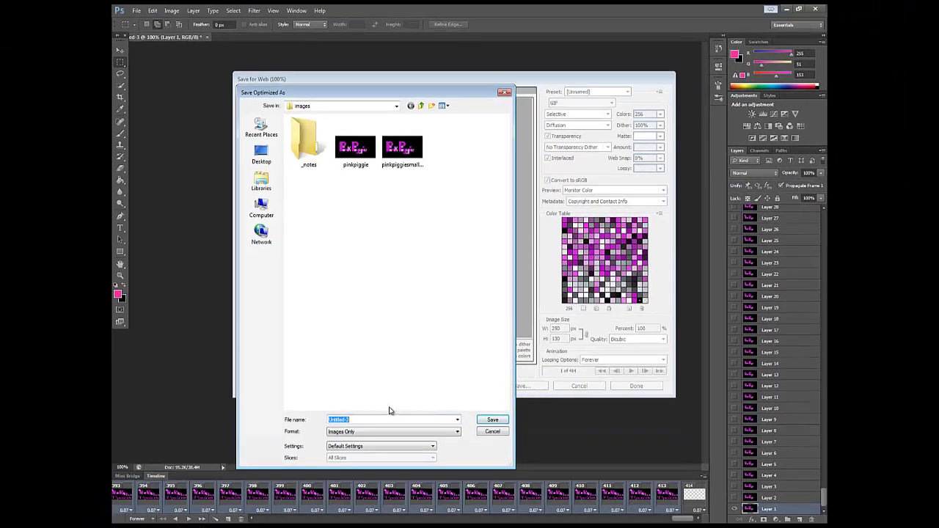
{"action": "type", "text": "pink piggie youtube video"}
- Save the GIF into the images folder, then open pink-piggie-youtube-video to preview its animation
{"action": "left_click", "coordinate": [490, 420]}
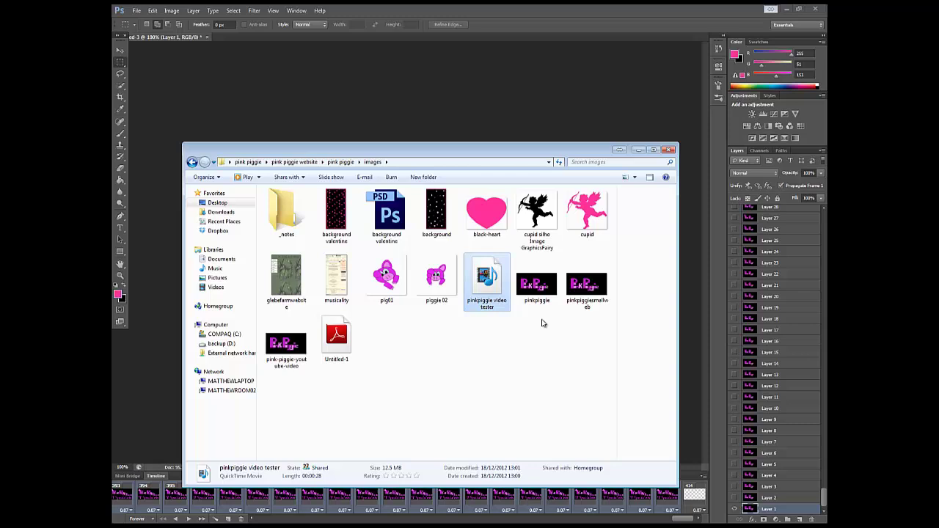
{"action": "left_click", "coordinate": [287, 351]}
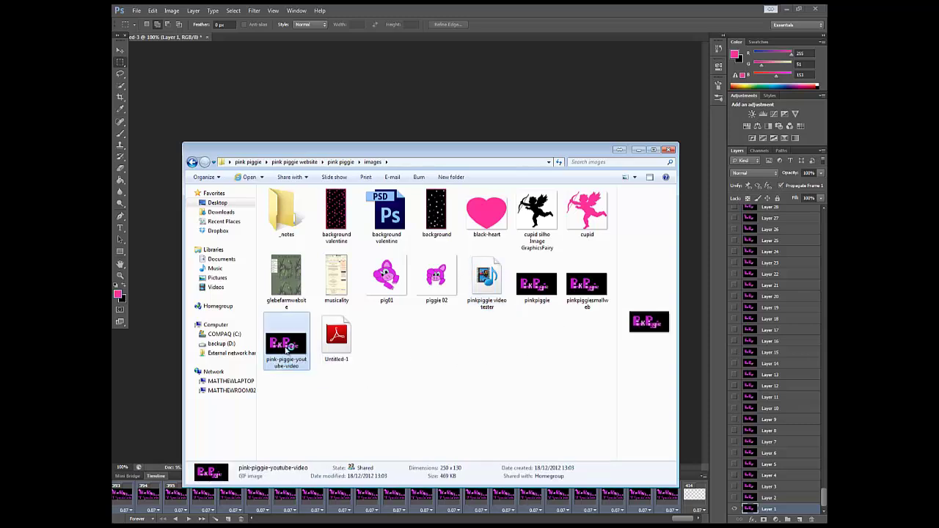
{"action": "double_click", "coordinate": [286, 349]}
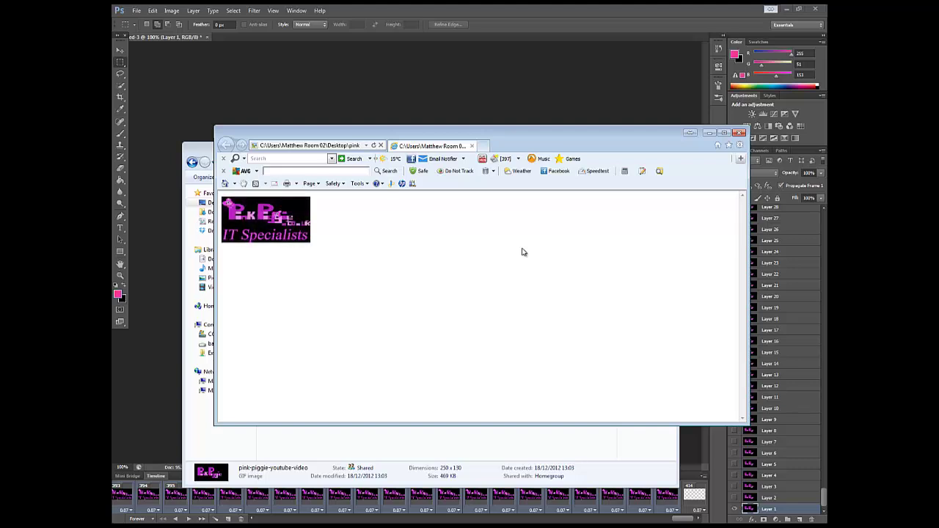
- Close Internet Explorer after watching the Pink Piggie GIF play
{"action": "left_click", "coordinate": [739, 133]}
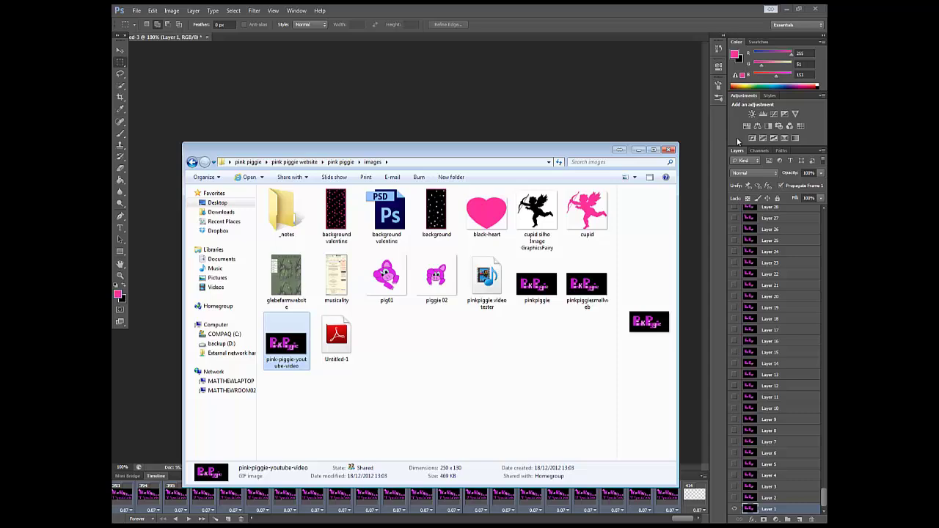
- Close the Windows Explorer images window to return to the Photoshop document
{"action": "left_click", "coordinate": [637, 151]}
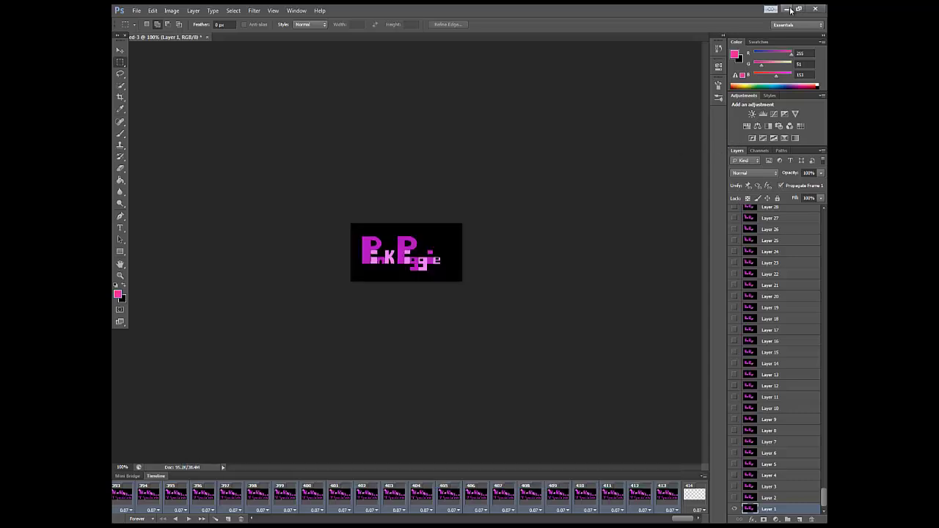